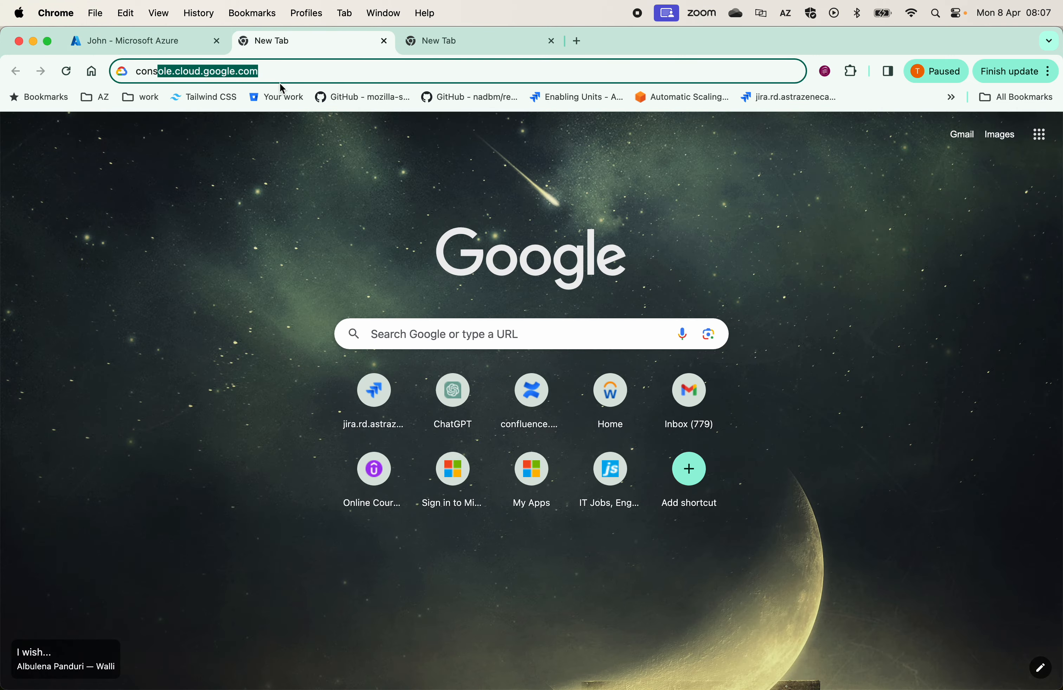
Open console.cloud.google.com and choose to sign in with another account
left_click(279, 69)
key("Return")
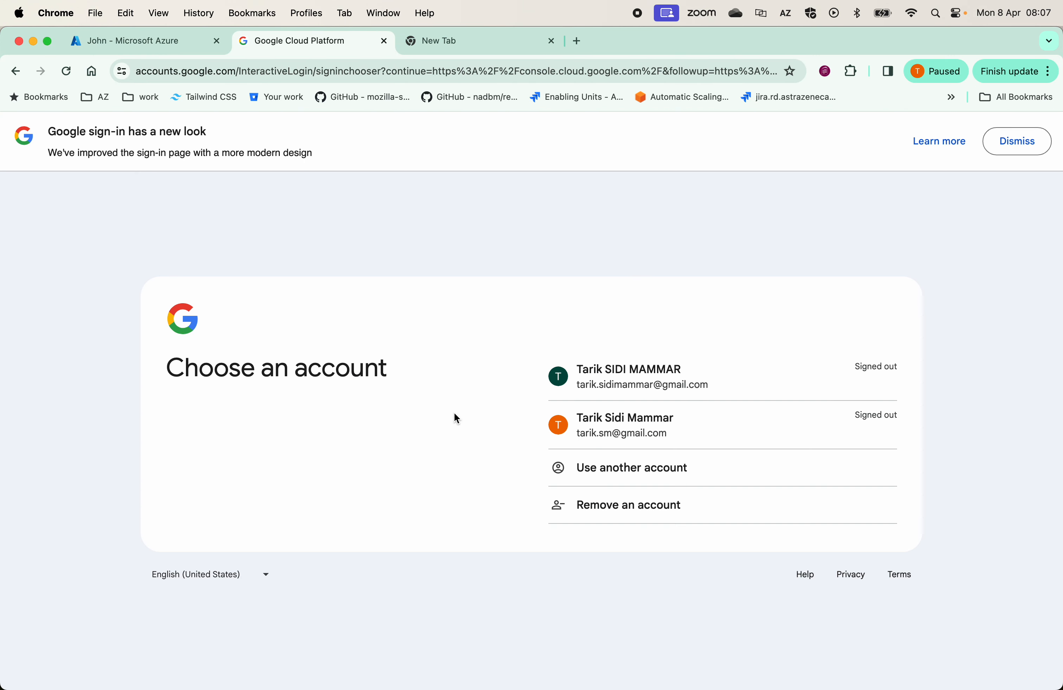
left_click(640, 469)
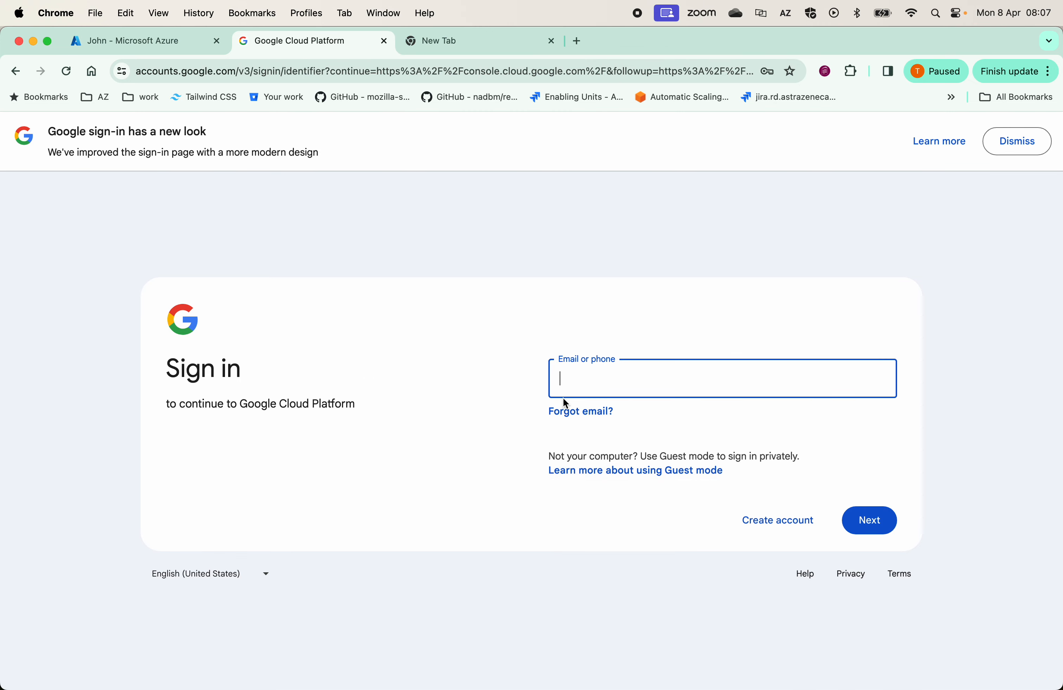
Enter the account's e-mail address, continue, and pick that account on the Microsoft sign-in page
type("jo")
left_click(690, 419)
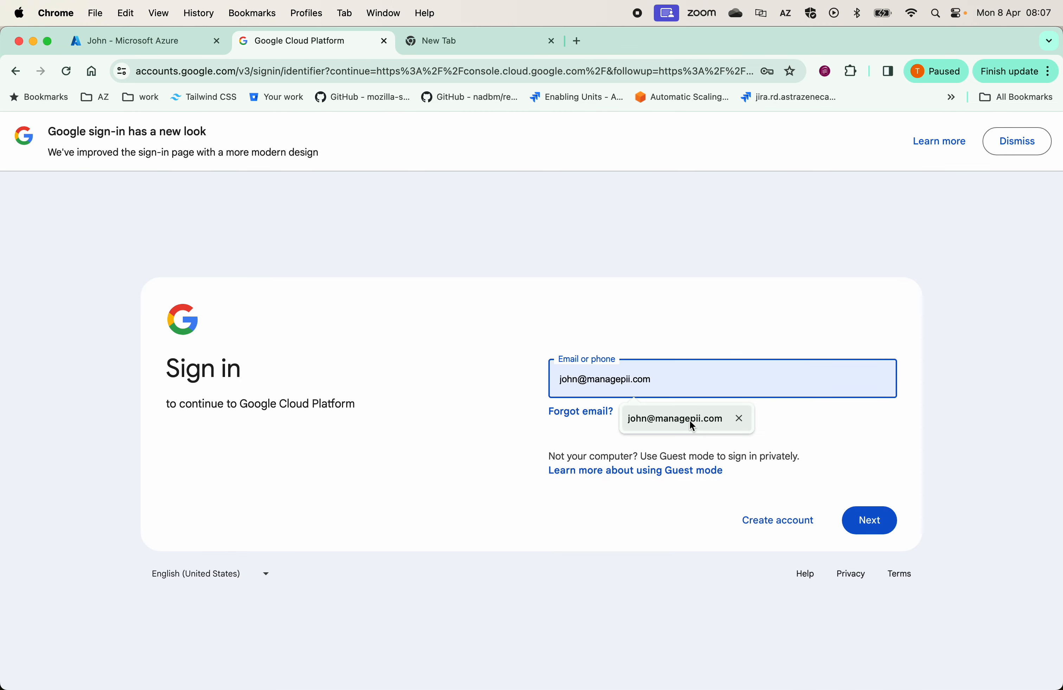
left_click(874, 521)
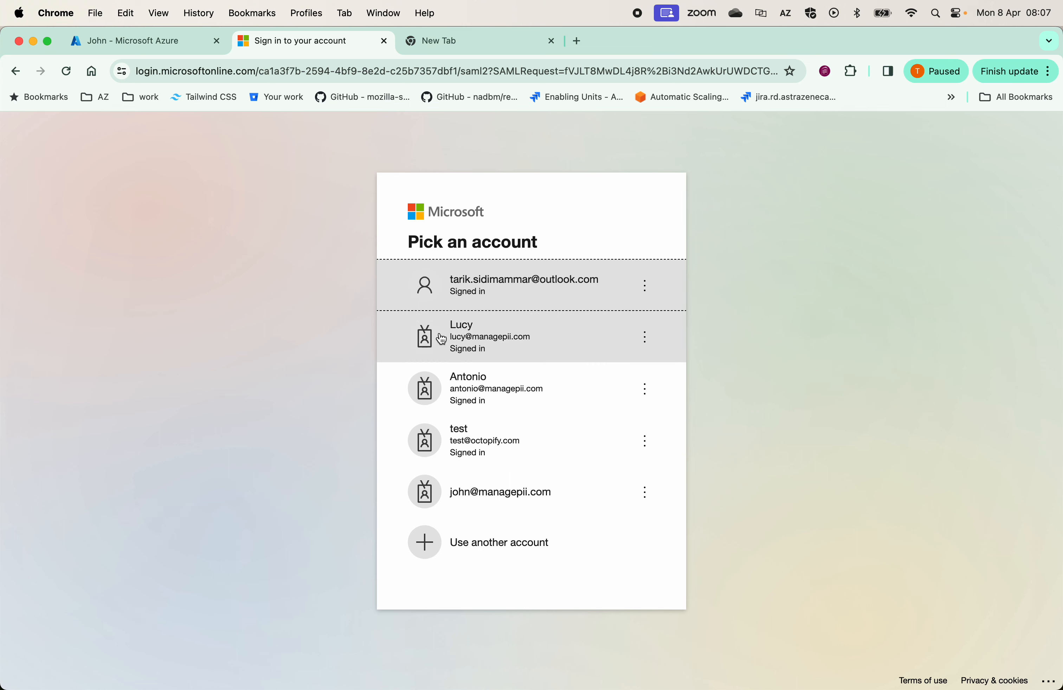
left_click(520, 500)
Enter the account password, choose to stay signed in, and confirm the account to reach the console
left_click(472, 400)
type("passw")
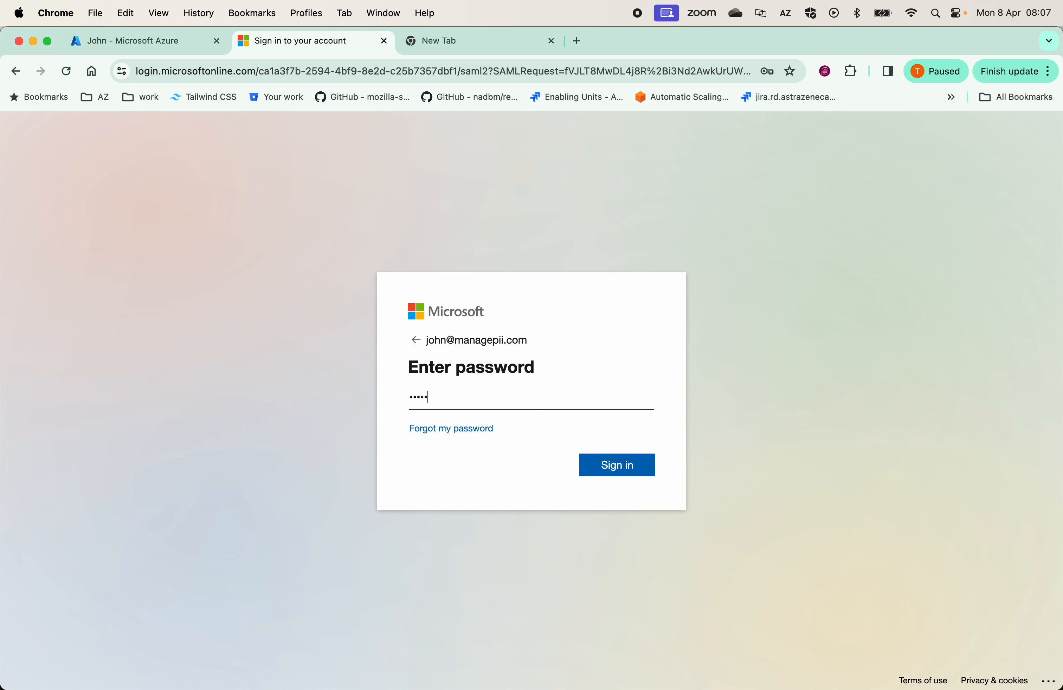
type("ord12345")
key("Return")
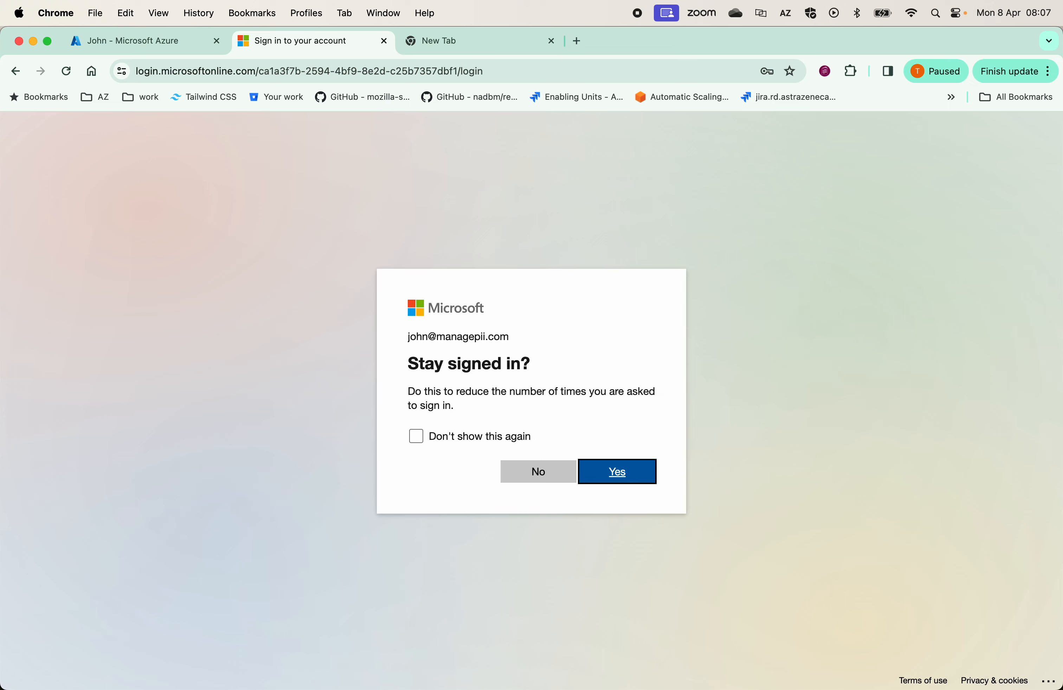
left_click(601, 479)
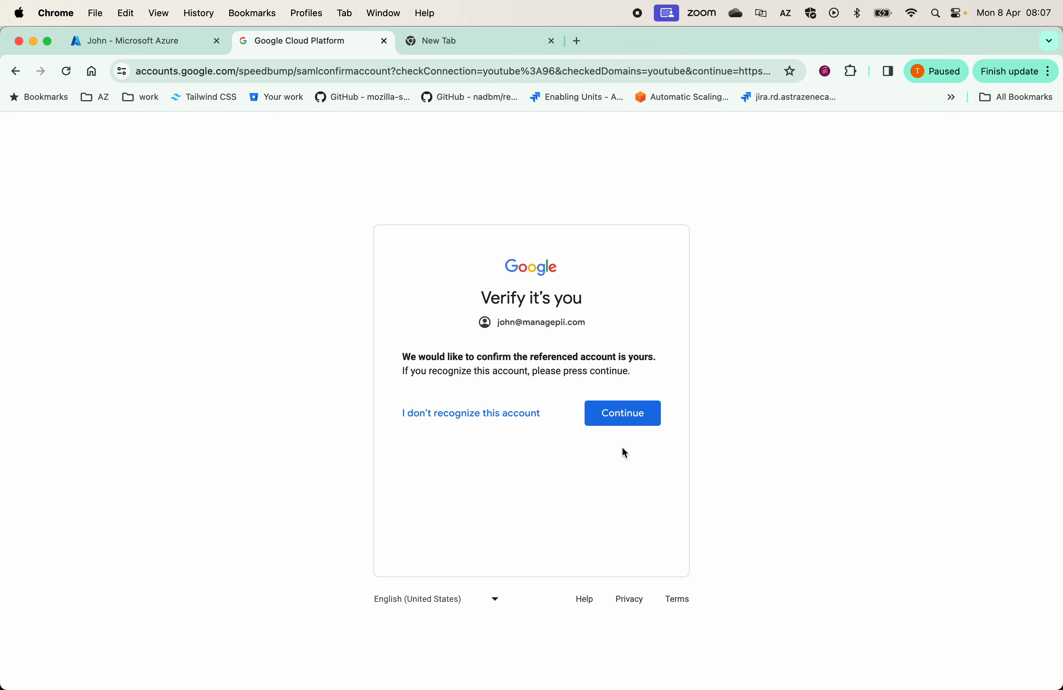
left_click(639, 417)
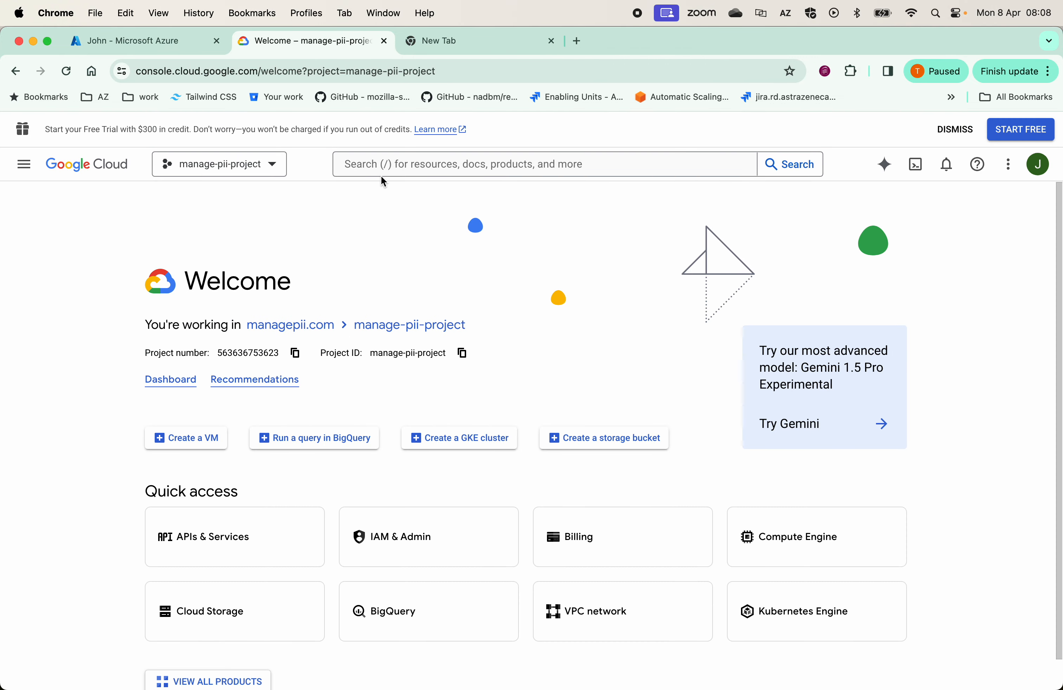
Open BigQuery and open the manage_pii_raw_dataset dataset of manage-pii-project
left_click(392, 167)
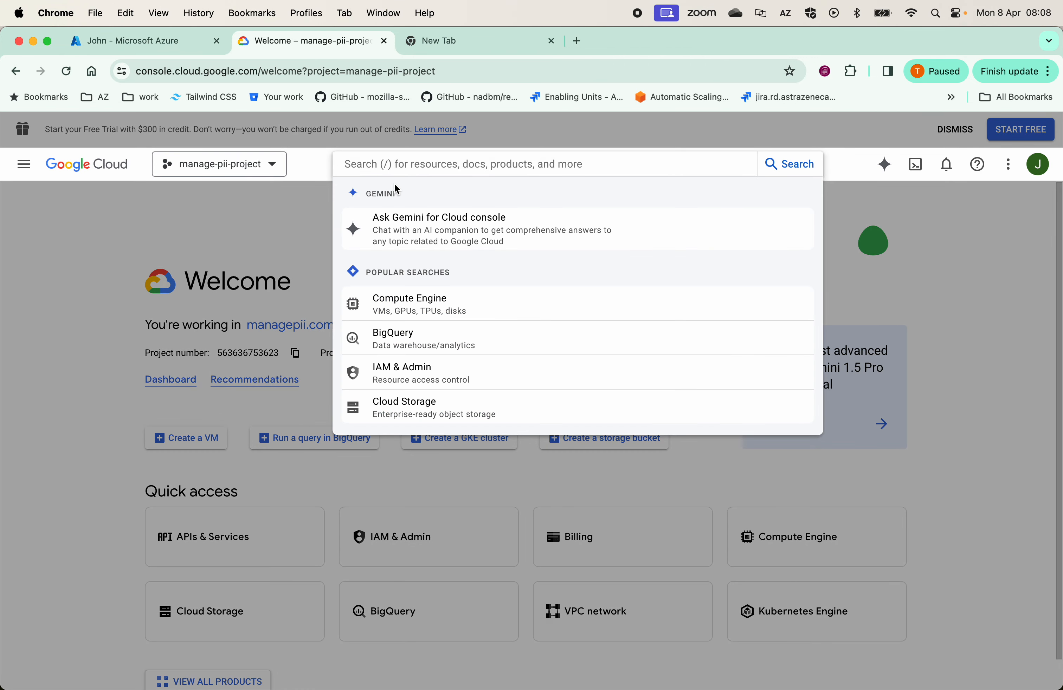
left_click(409, 337)
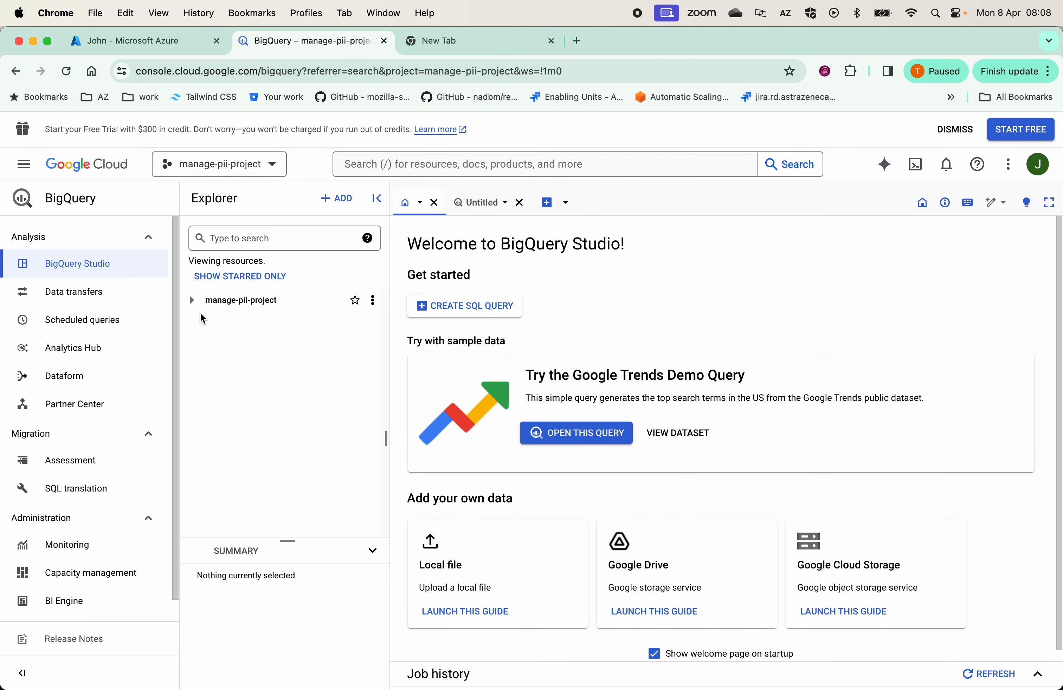
left_click(193, 300)
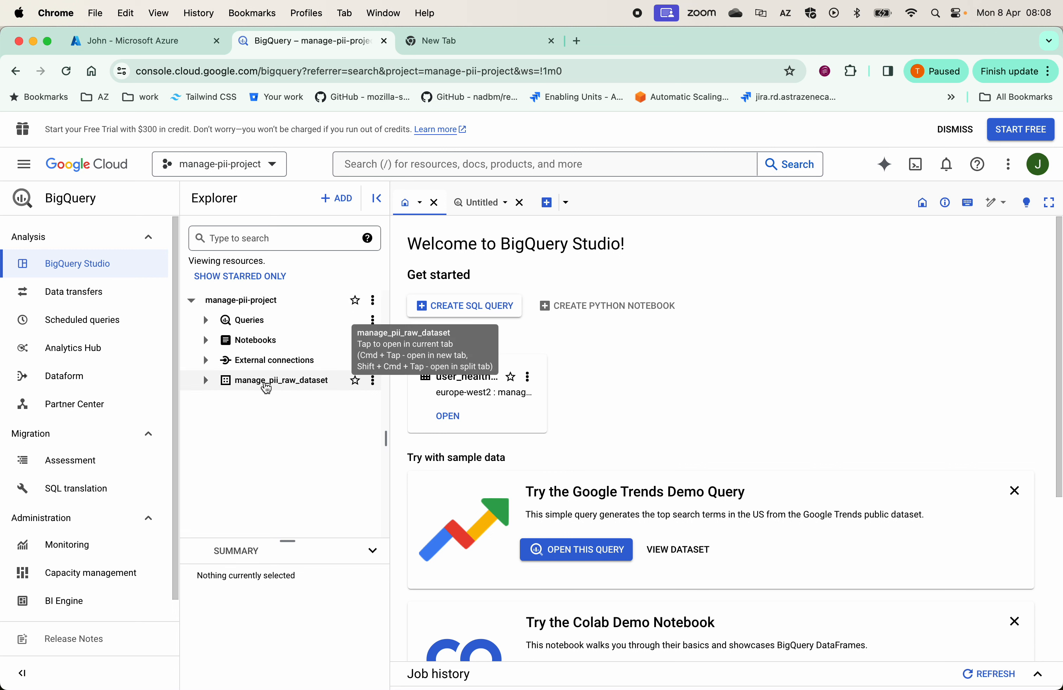
left_click(373, 381)
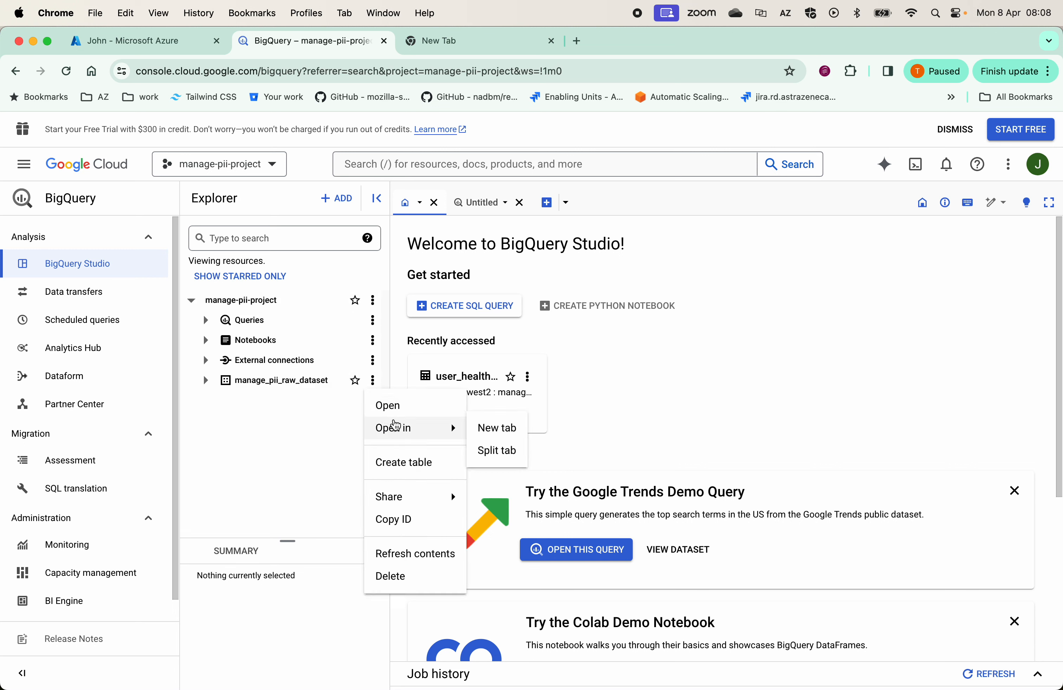
left_click(394, 407)
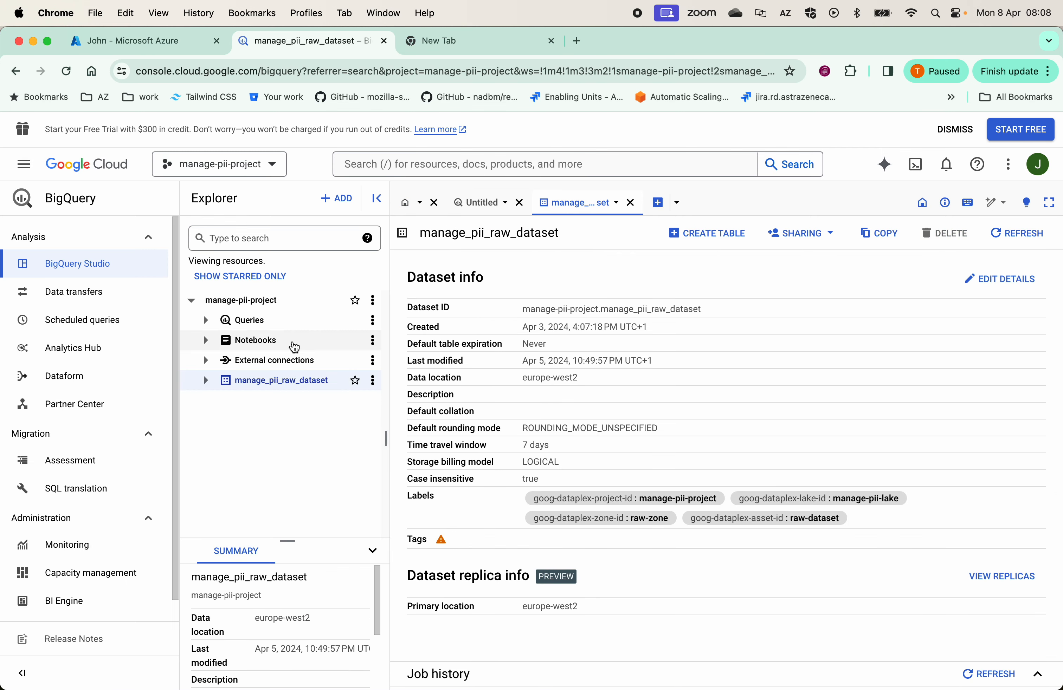
Expand the raw dataset, open the user_health_data table and try to preview its data
left_click(205, 381)
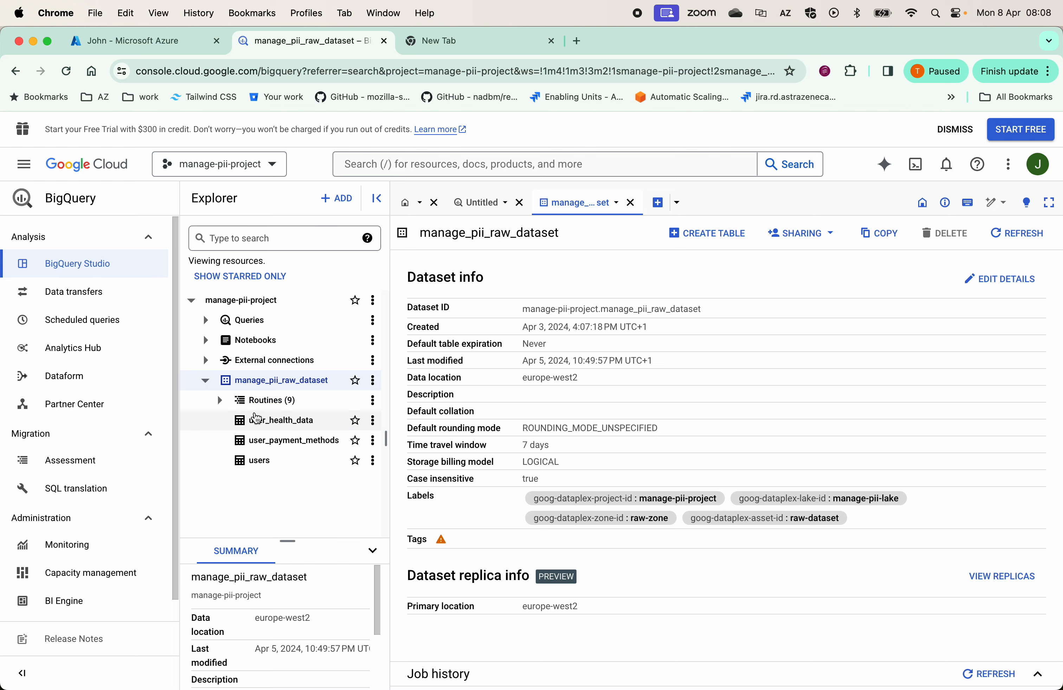
left_click(327, 416)
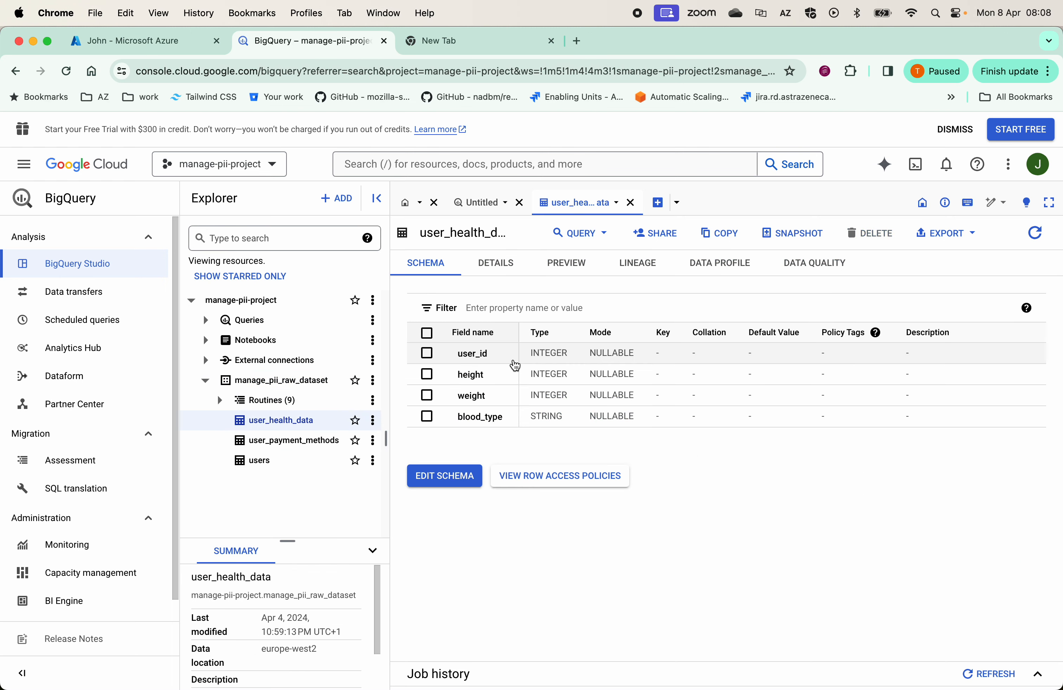
left_click(571, 269)
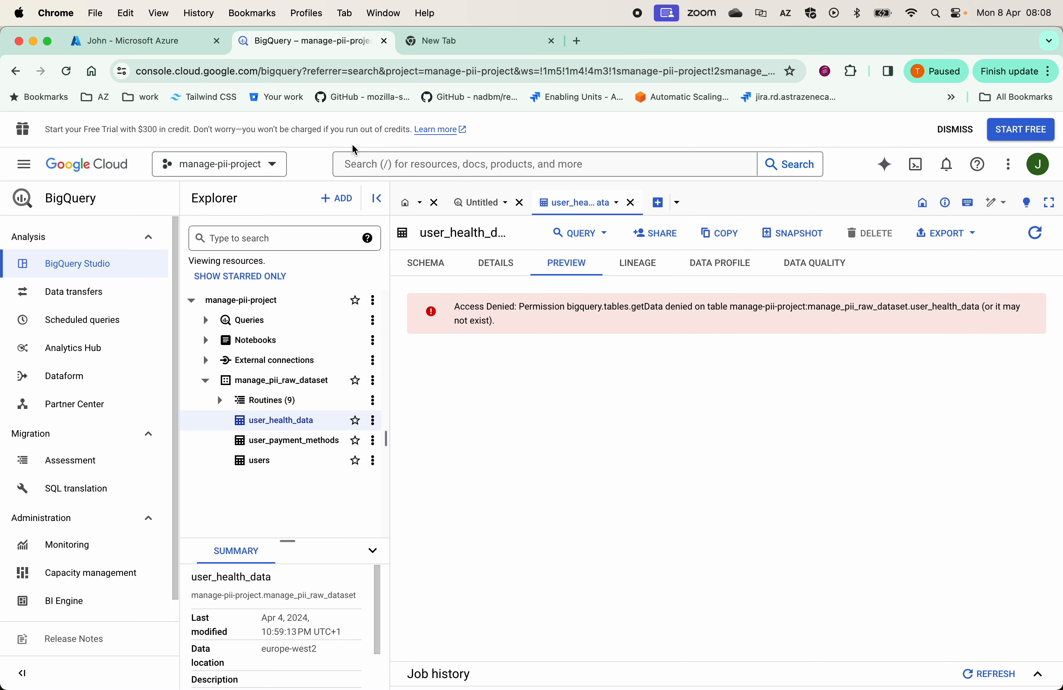
Open the app at localhost:8501 in the other tab and sign in with the account via Microsoft
left_click(474, 44)
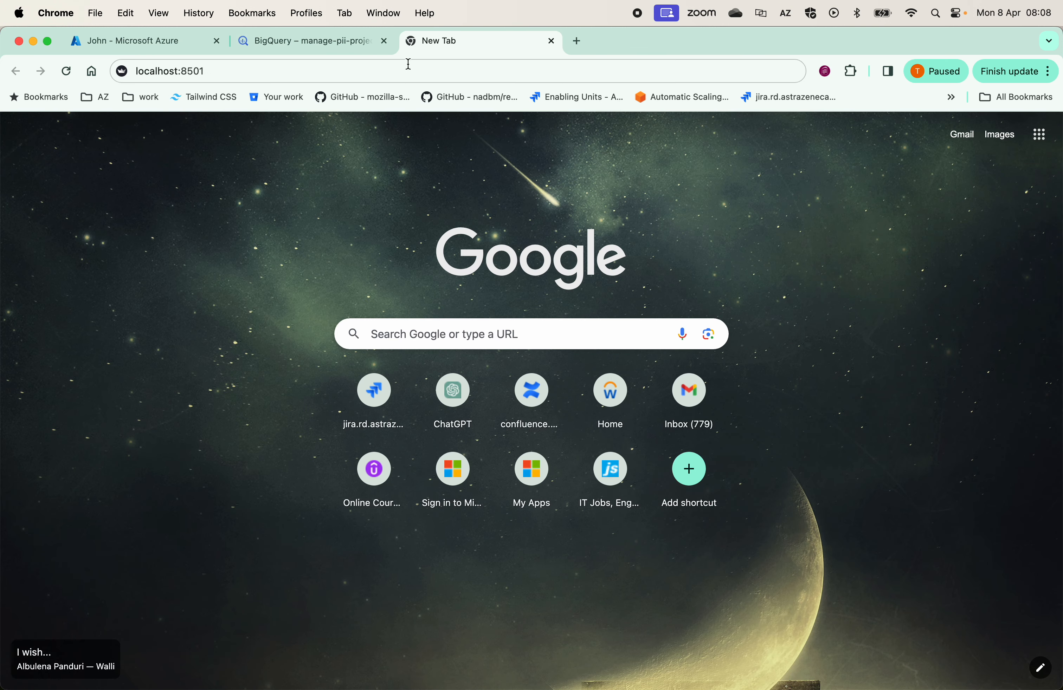
left_click(233, 68)
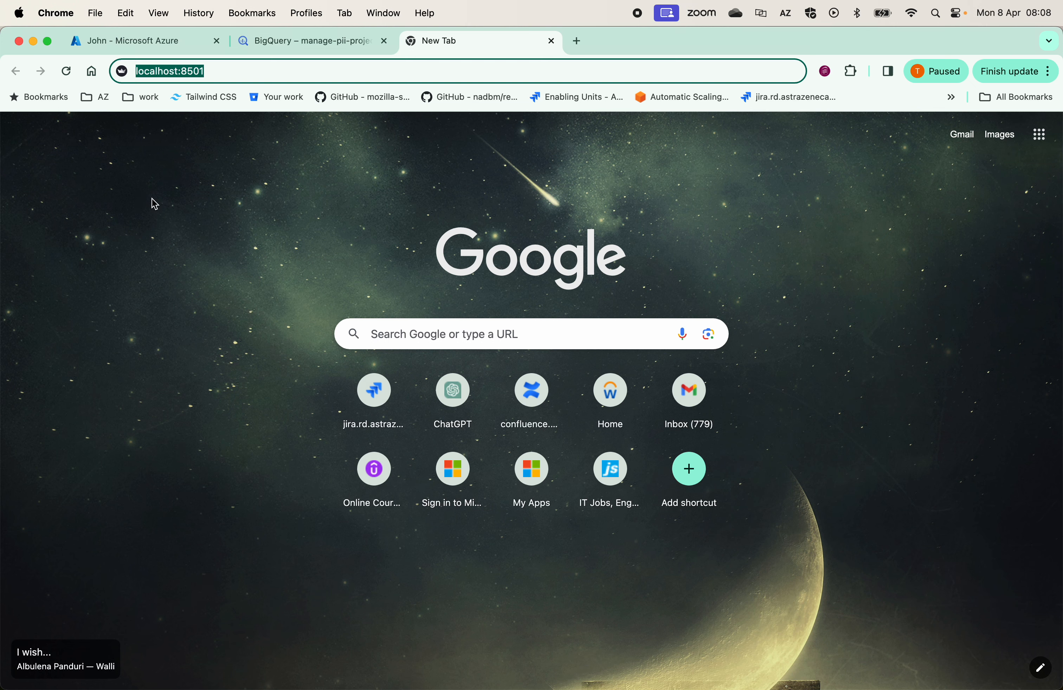
left_click(238, 75)
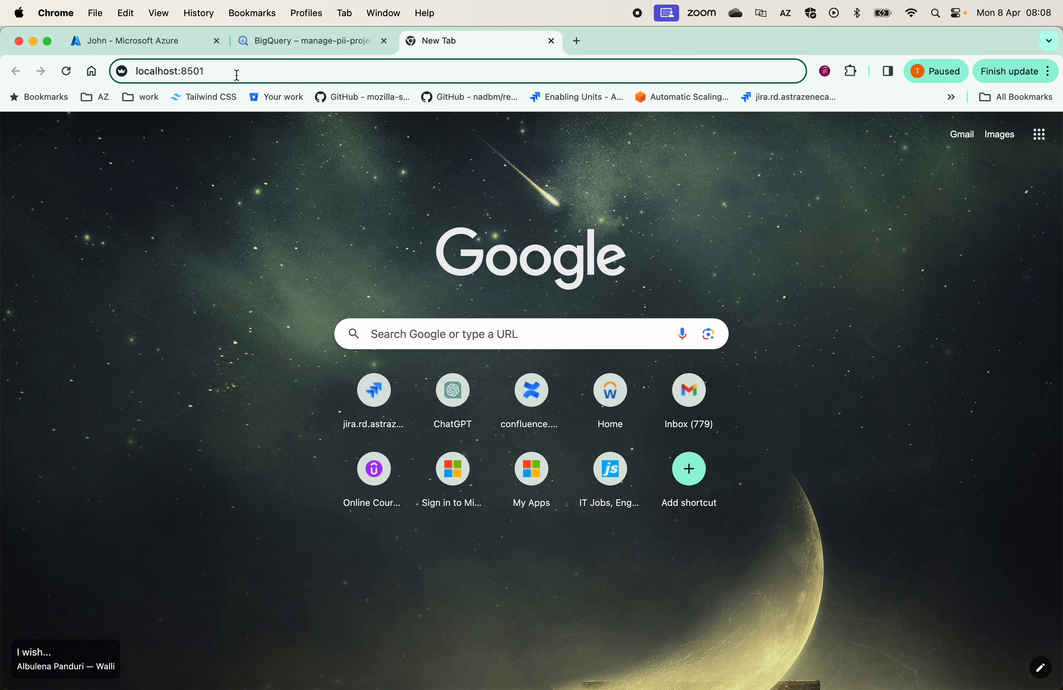
key("Return")
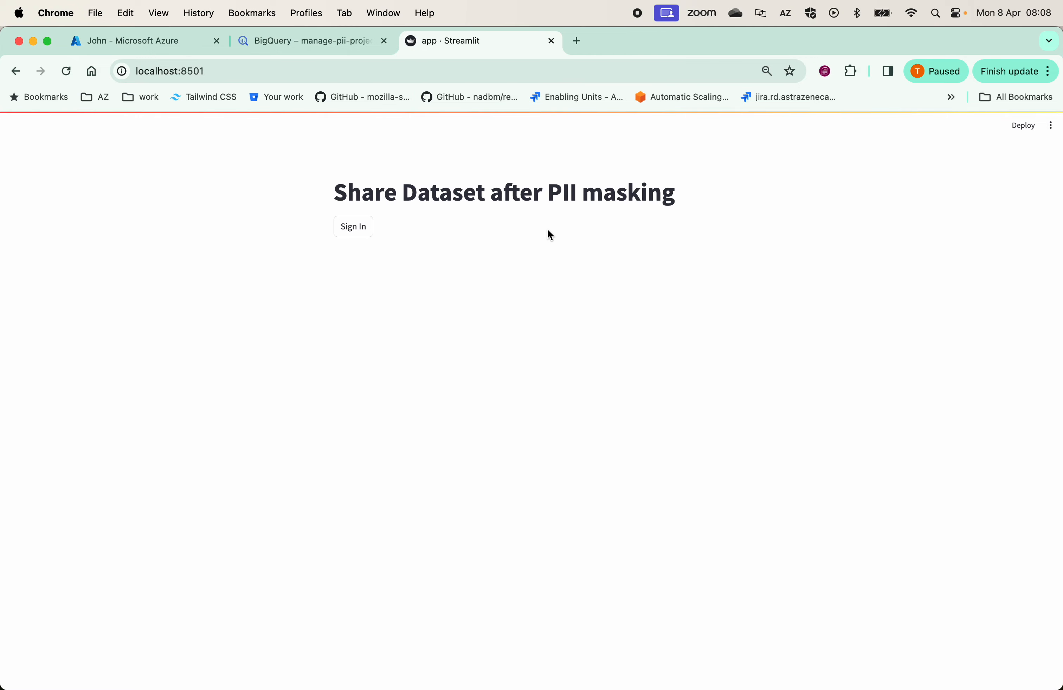
left_click(348, 231)
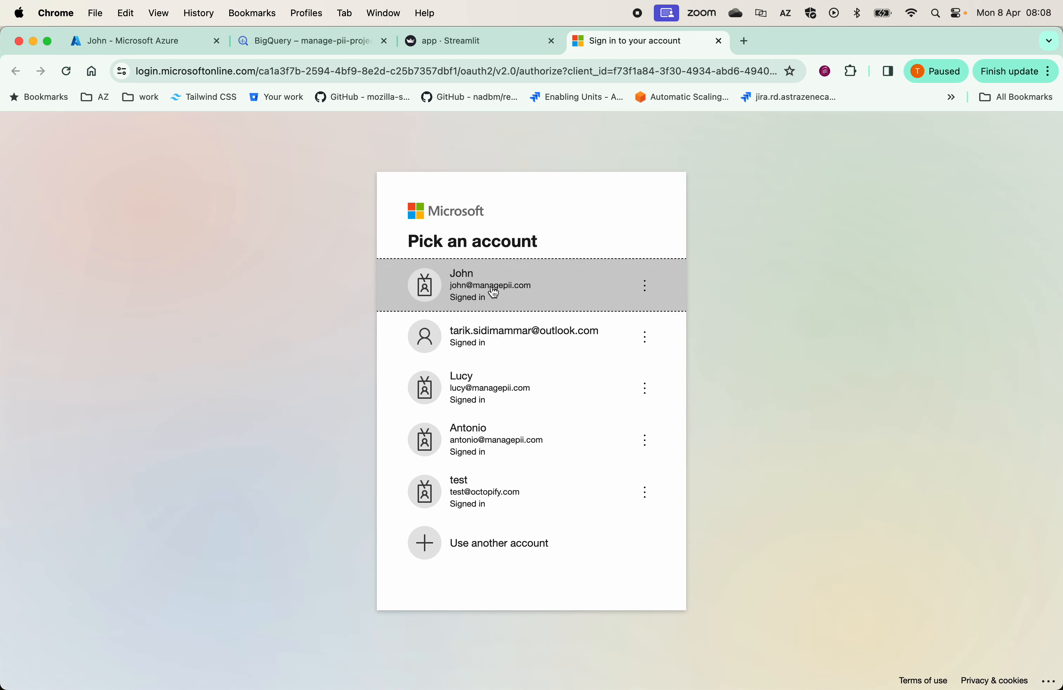
left_click(495, 294)
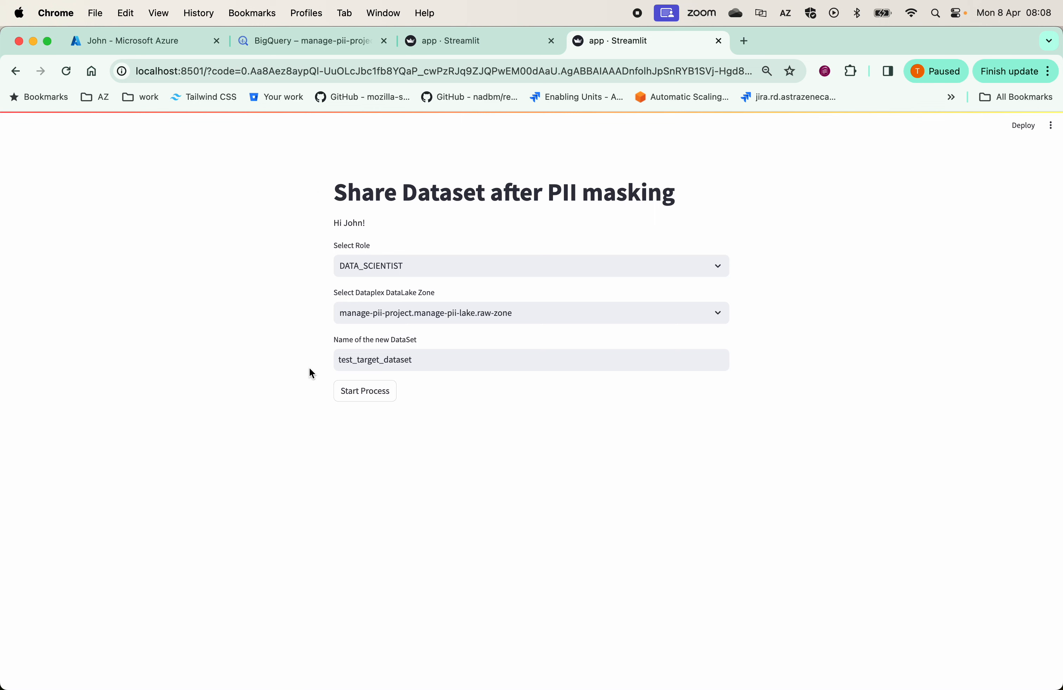
Keep DATA_SCIENTIST as the role and manage-pii-project.manage-pii-lake.raw-zone as the DataLake zone
left_click_drag(334, 223, 378, 226)
left_click(383, 269)
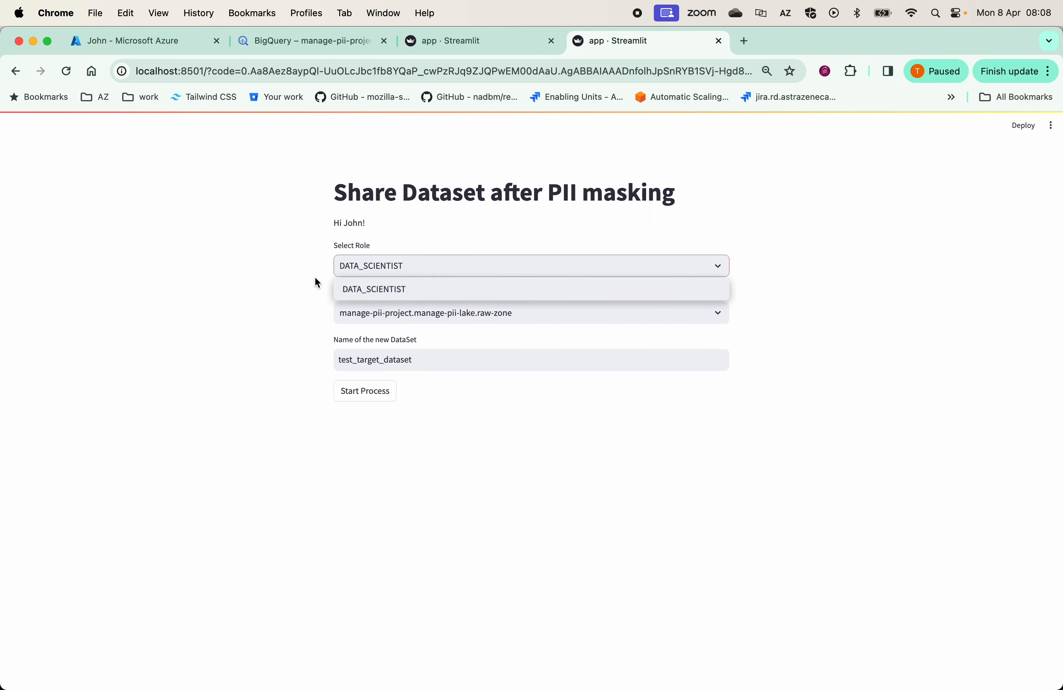
left_click(369, 260)
left_click(369, 260)
left_click(290, 286)
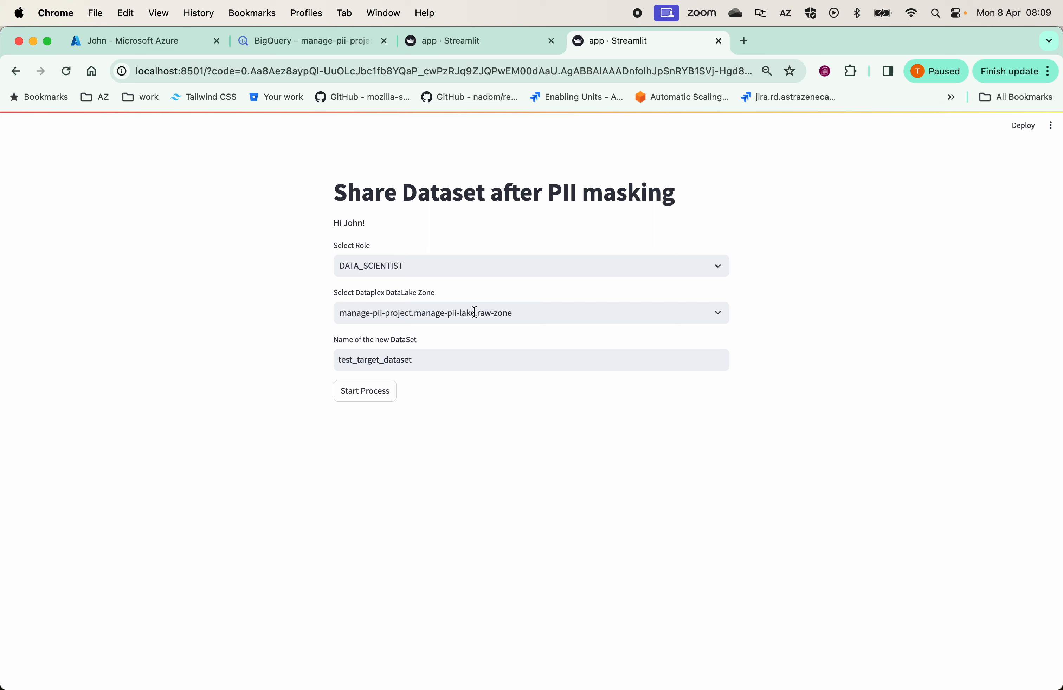
left_click_drag(332, 323, 326, 310)
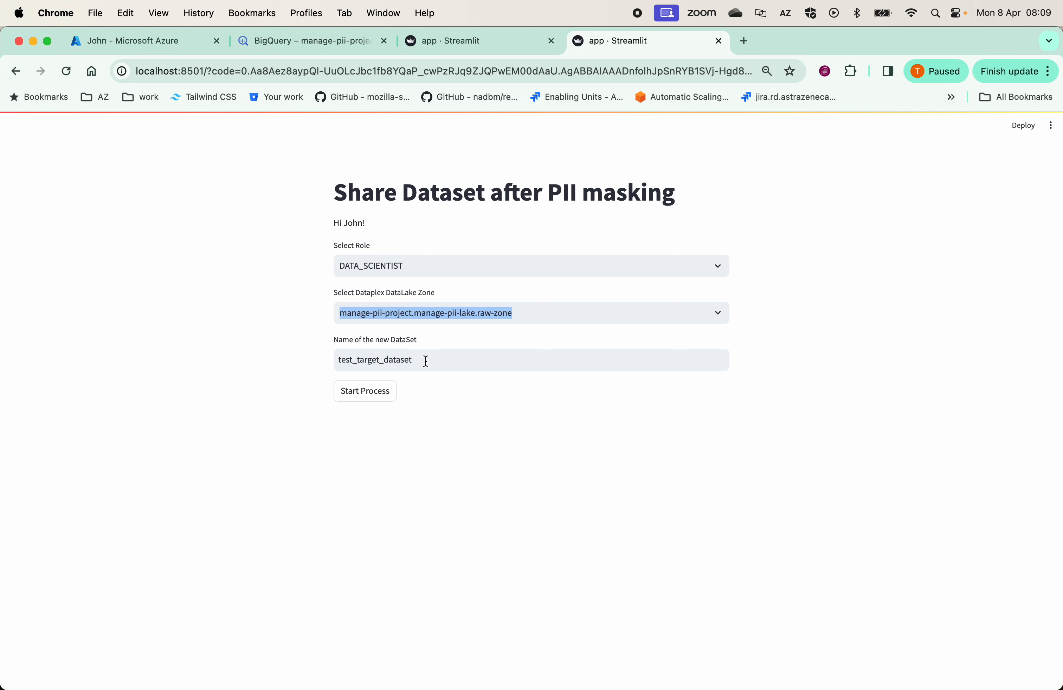
Name the new dataset john_test_dataset and start the process
left_click_drag(426, 361, 307, 366)
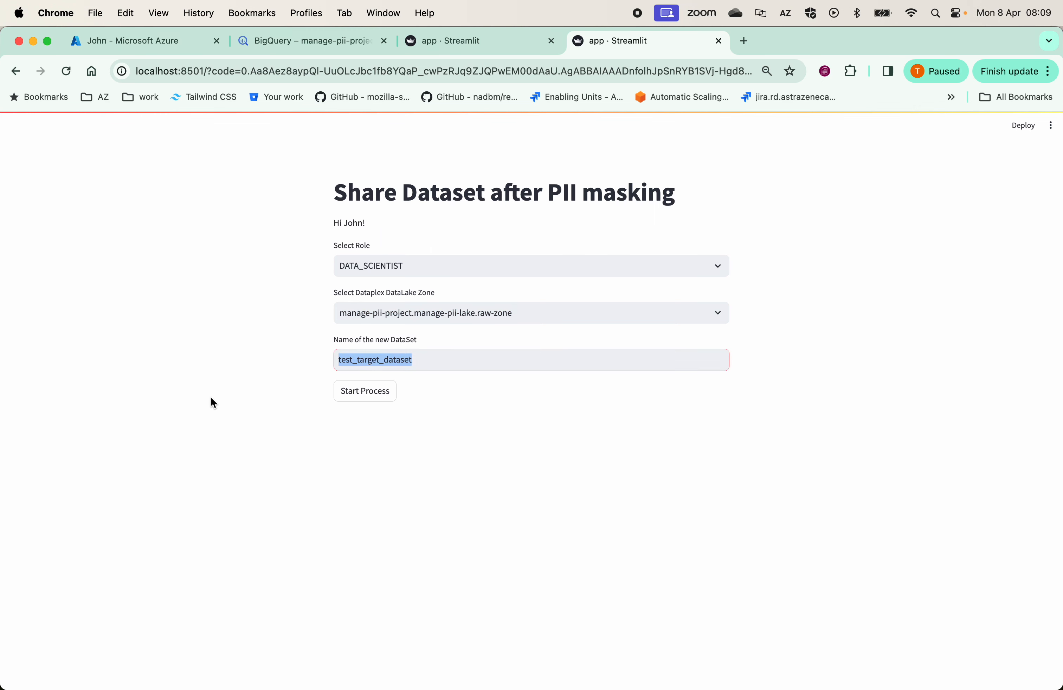
key("BackSpace")
type("john_")
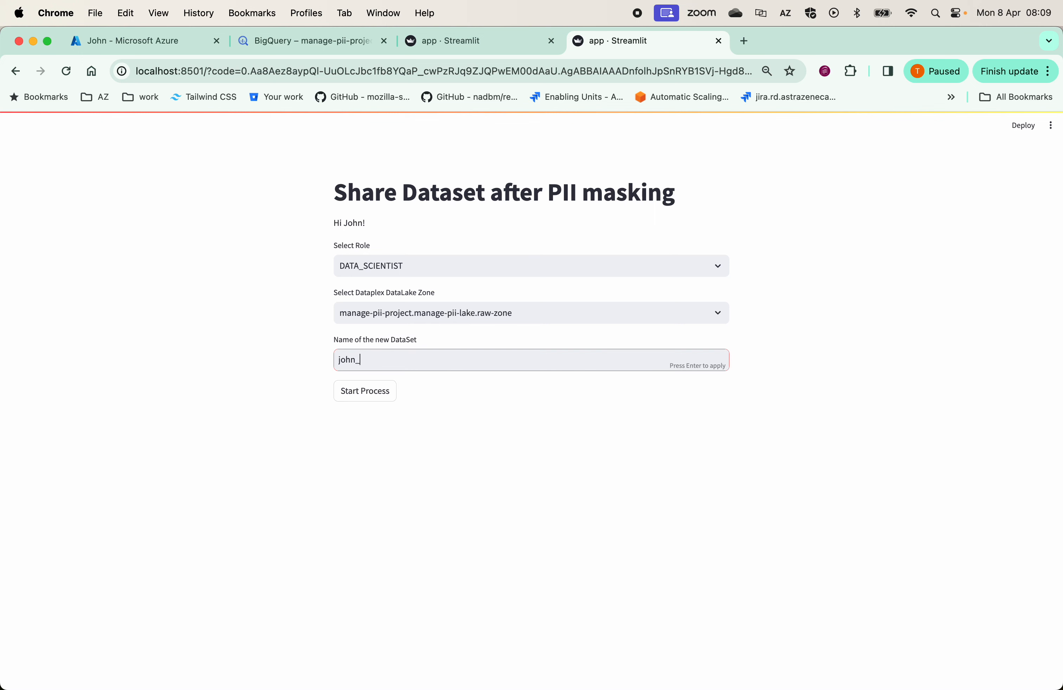
type("test_dataset")
left_click(364, 396)
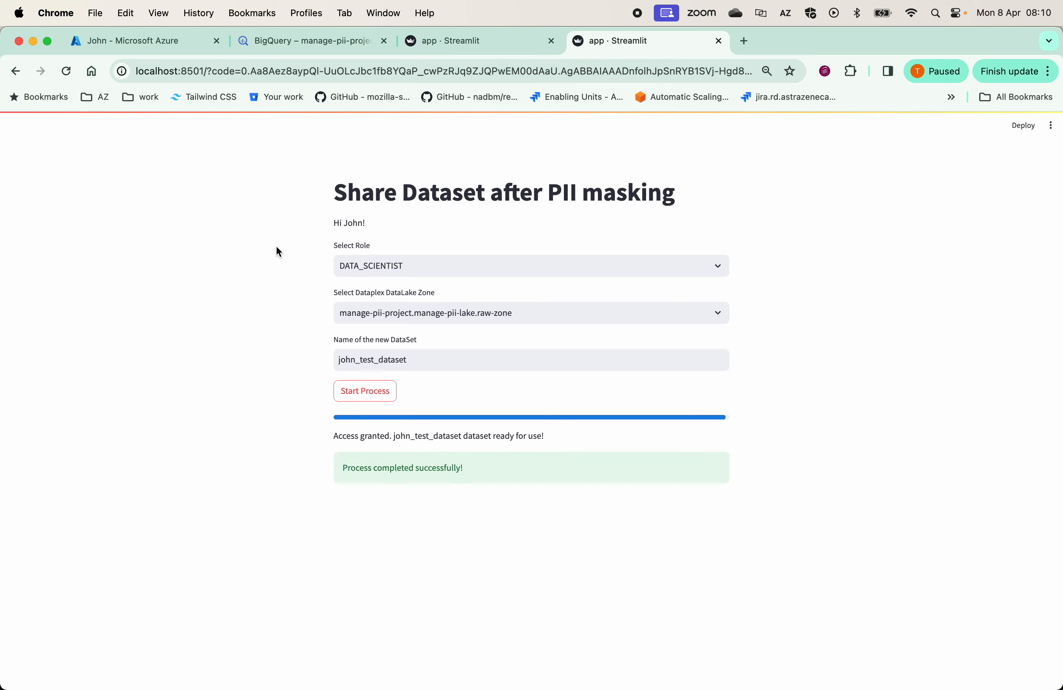
Return to BigQuery, collapse the raw dataset, expand john_test_dataset and open its user_health_data table
left_click(292, 45)
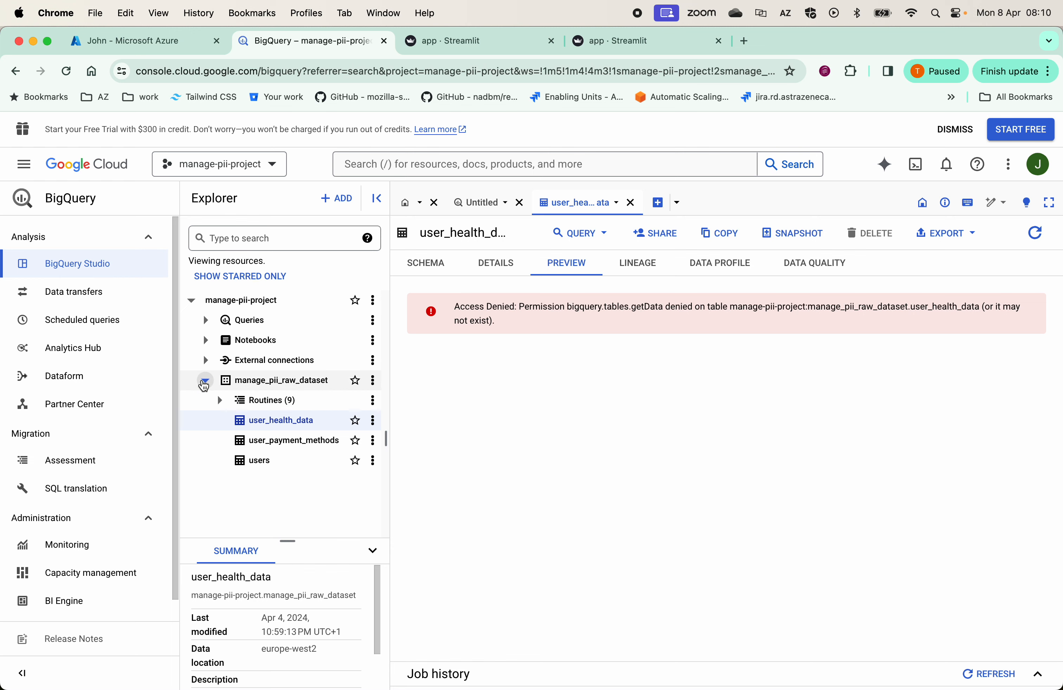
left_click(204, 383)
left_click(68, 71)
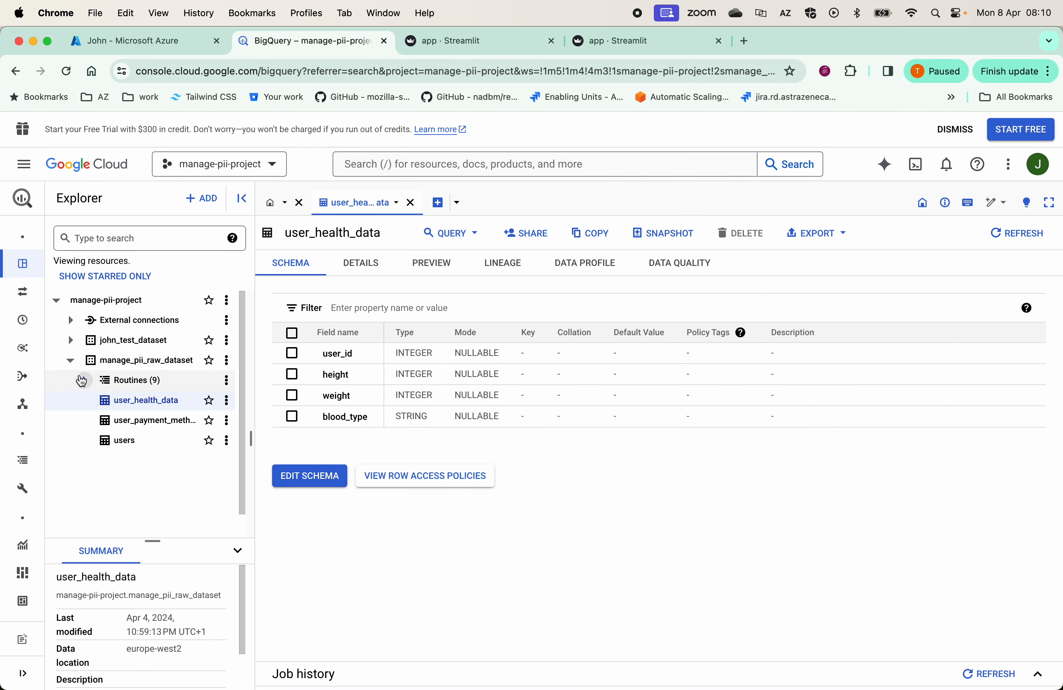
left_click(71, 362)
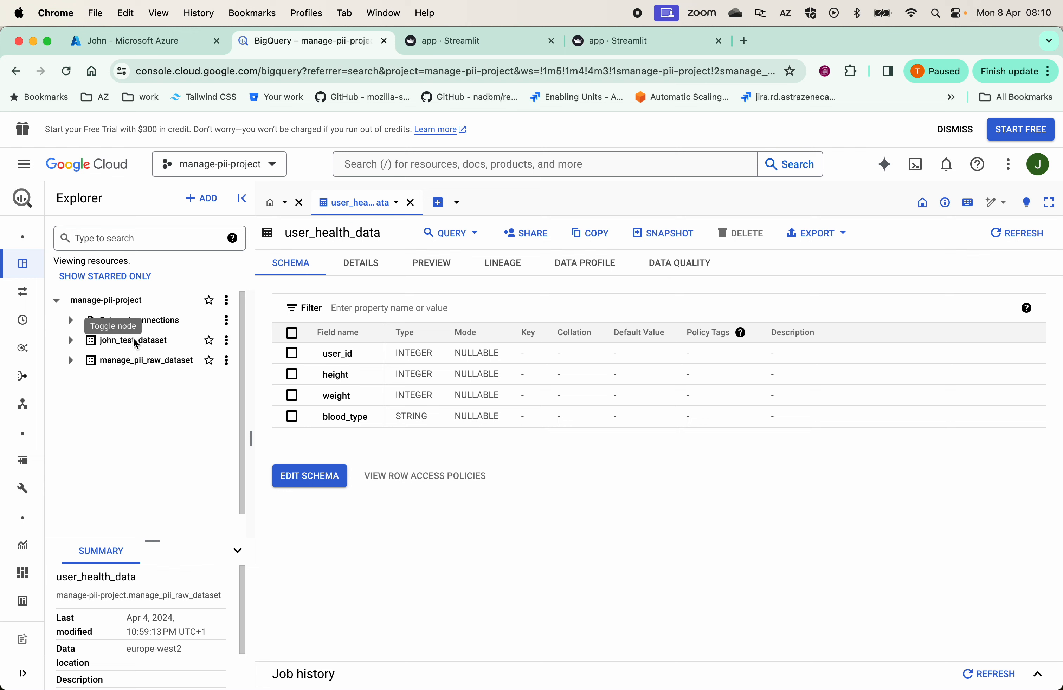
left_click(71, 340)
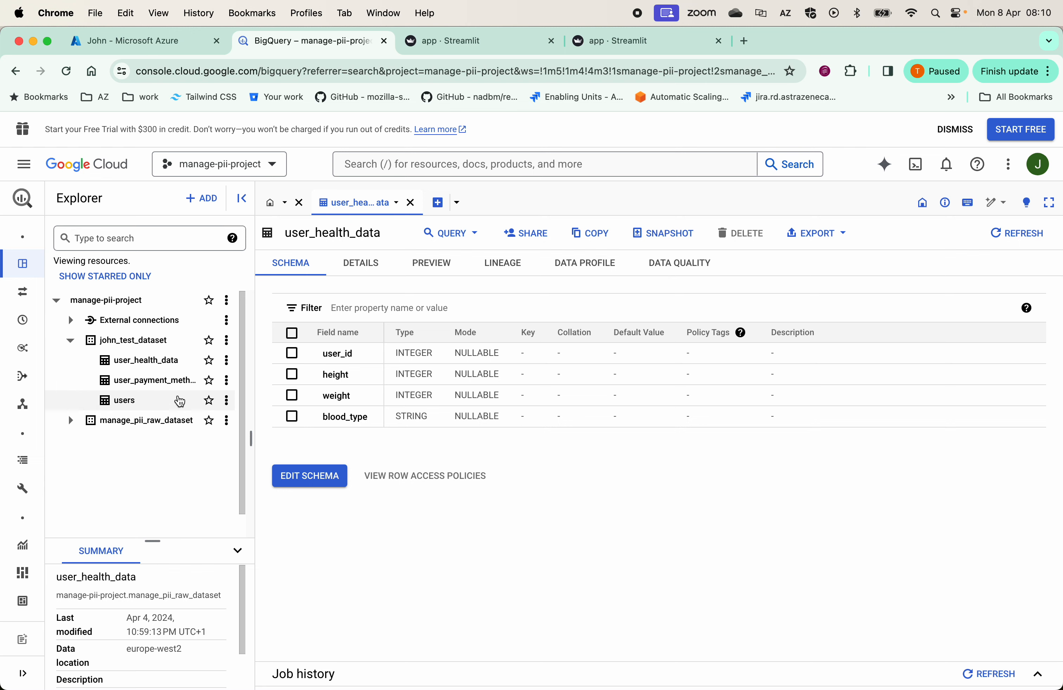
left_click(163, 366)
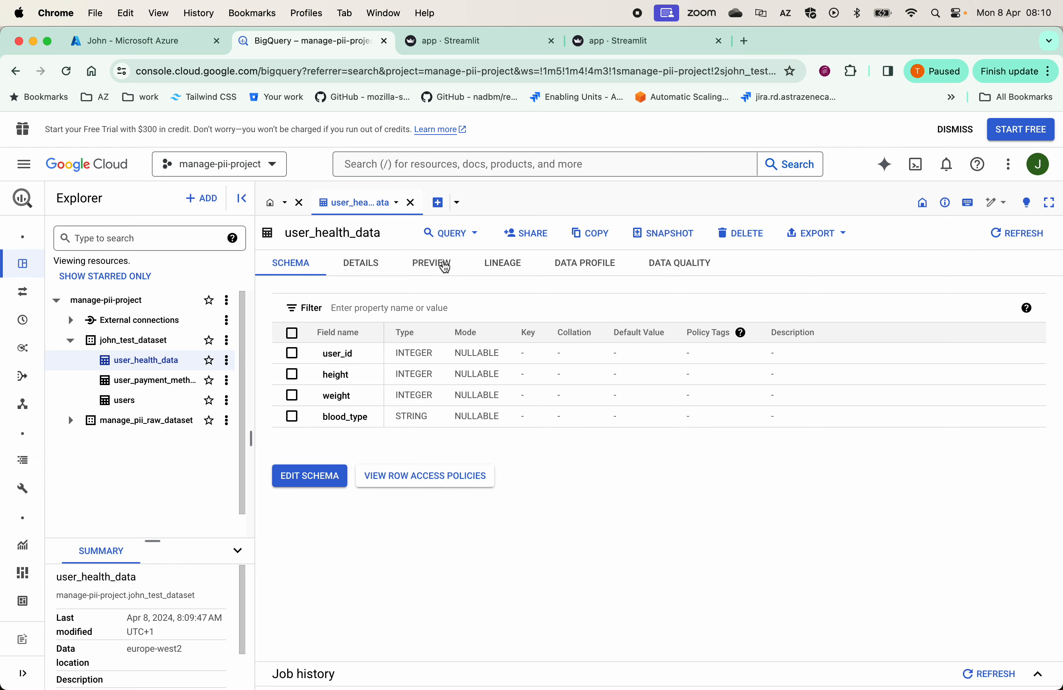
Preview the user_health_data table, then open and preview the user_payment_methods table in john_test_dataset
left_click(432, 266)
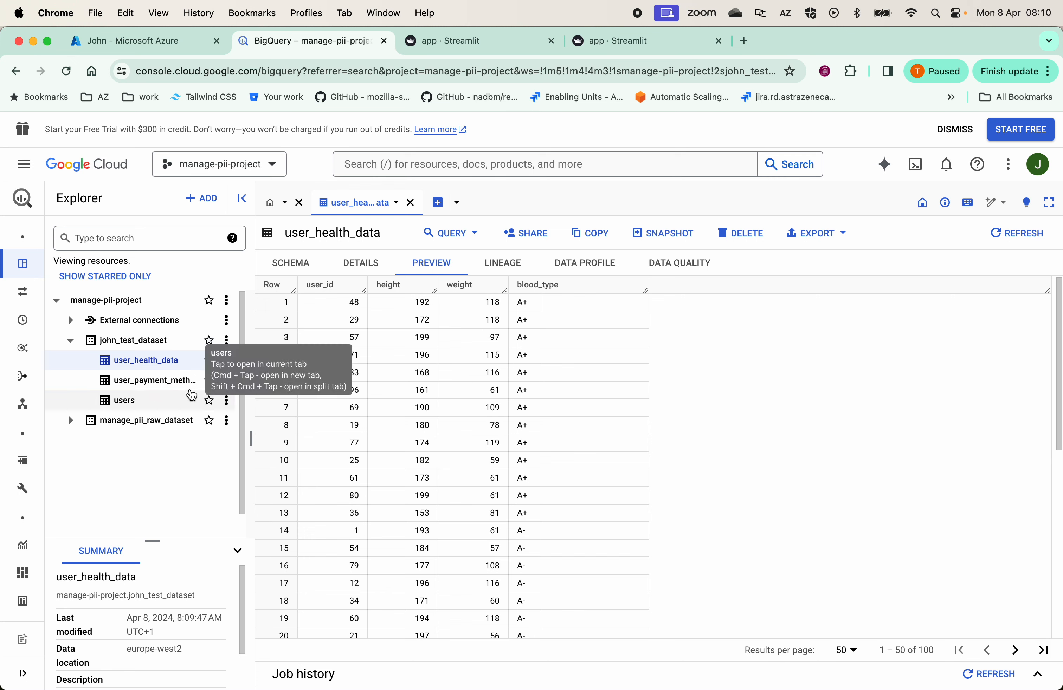
left_click(227, 381)
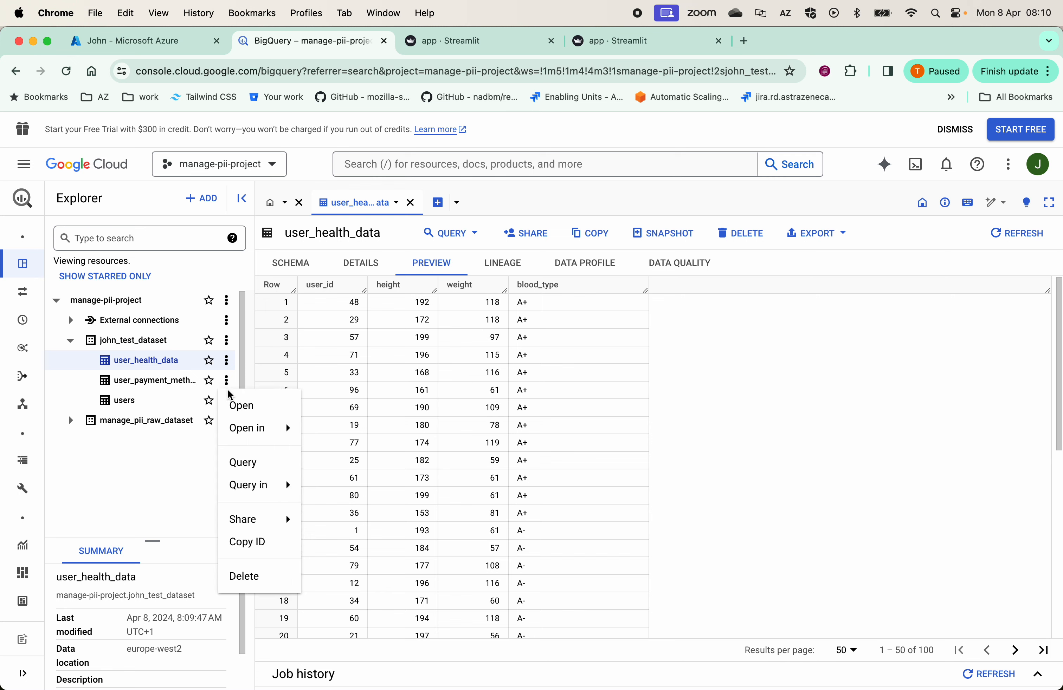
left_click(242, 406)
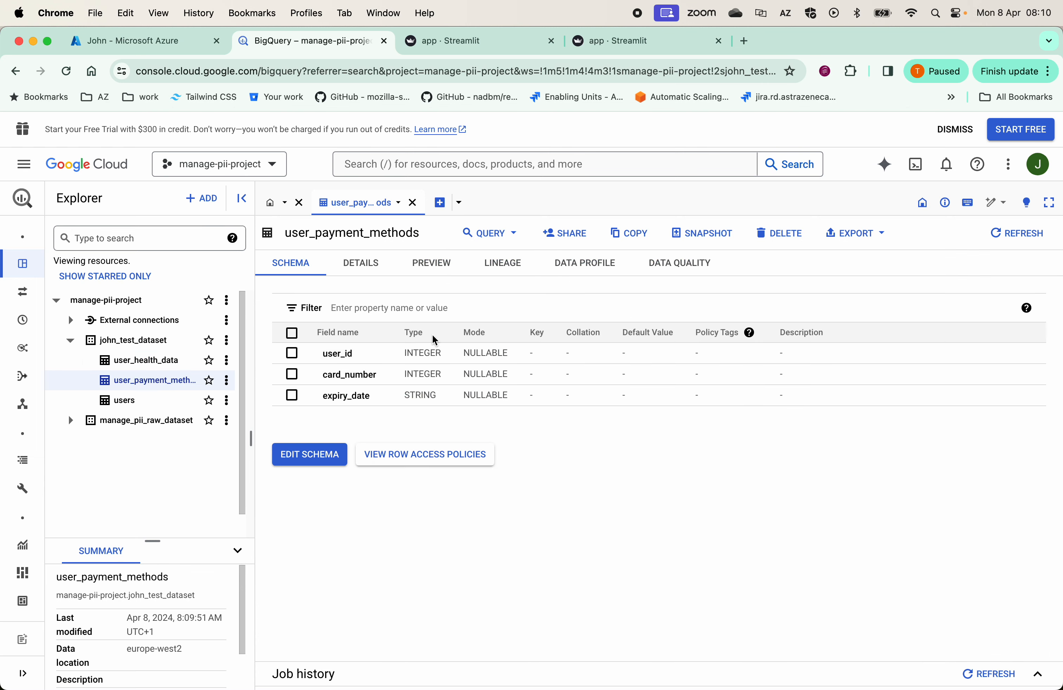
left_click(454, 266)
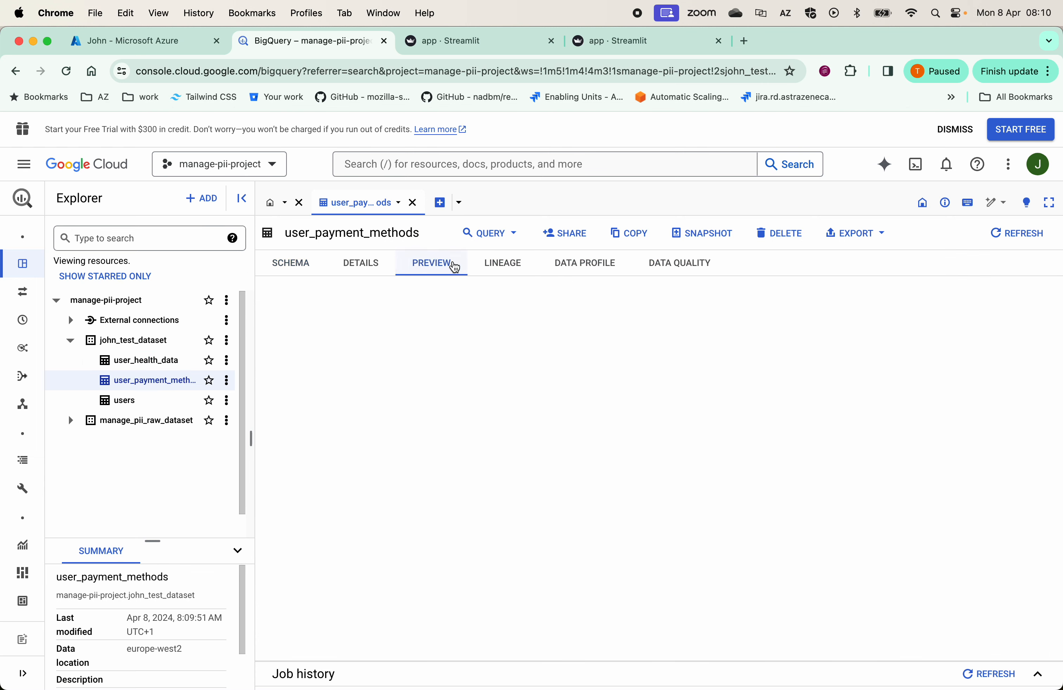